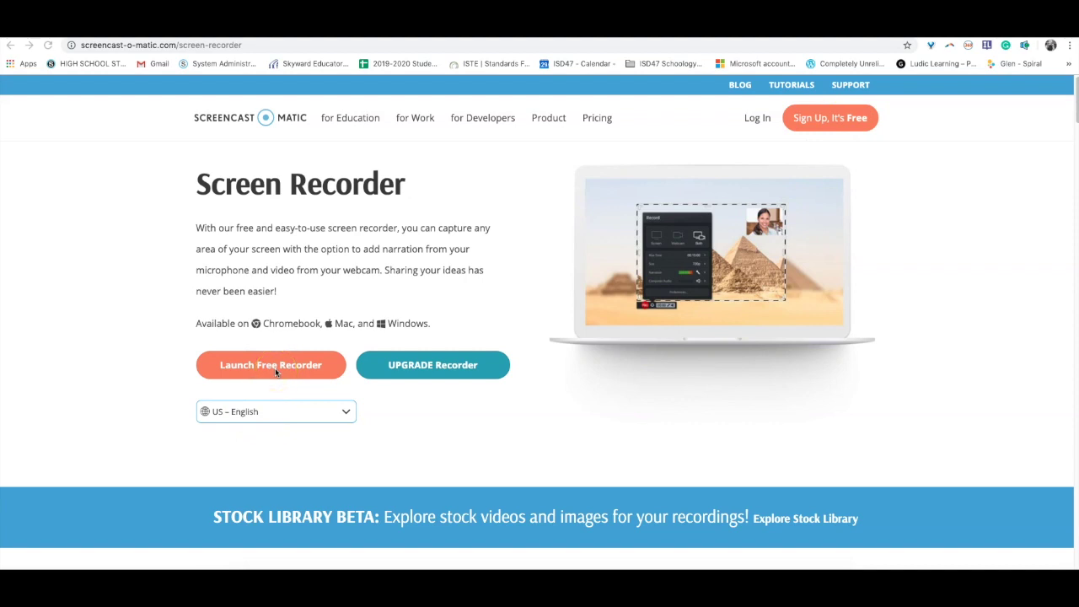
Launch the free Screencast-O-Matic recorder, then return to the 'Screen casto matic - Screen Recorder' document
click(274, 369)
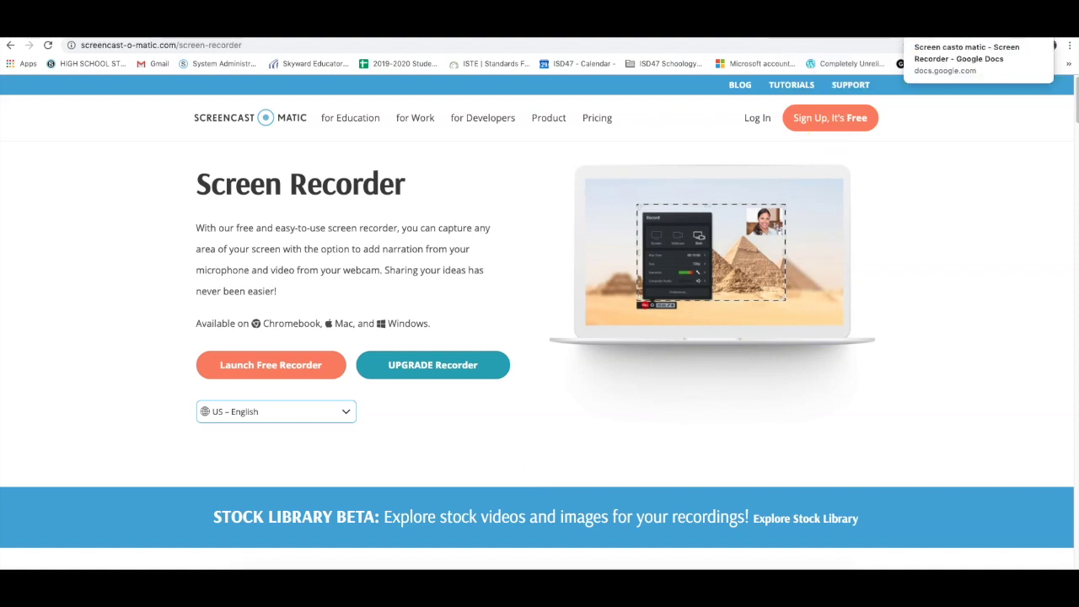
click(961, 32)
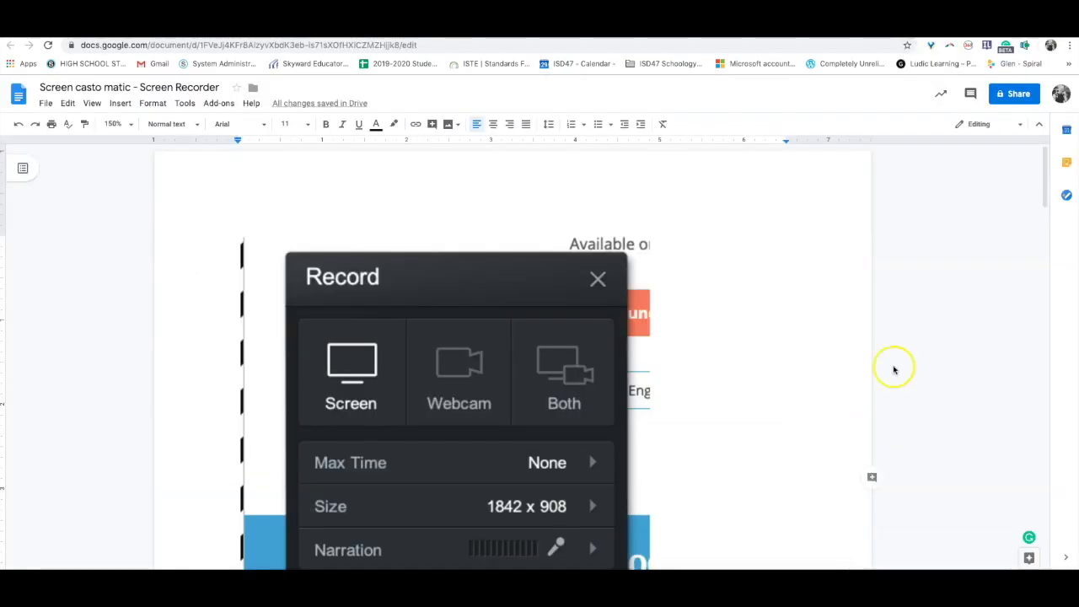
Review the recorder options screenshot, check the Screencast-O-Matic web page, then return to the document
scroll(811, 348, down, 3)
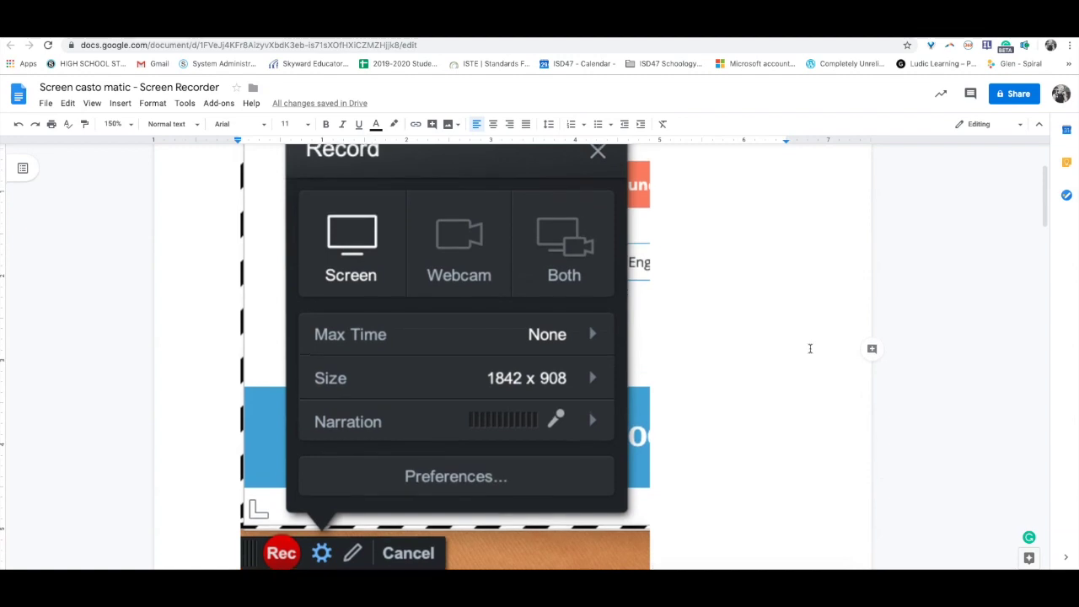
scroll(810, 348, up, 3)
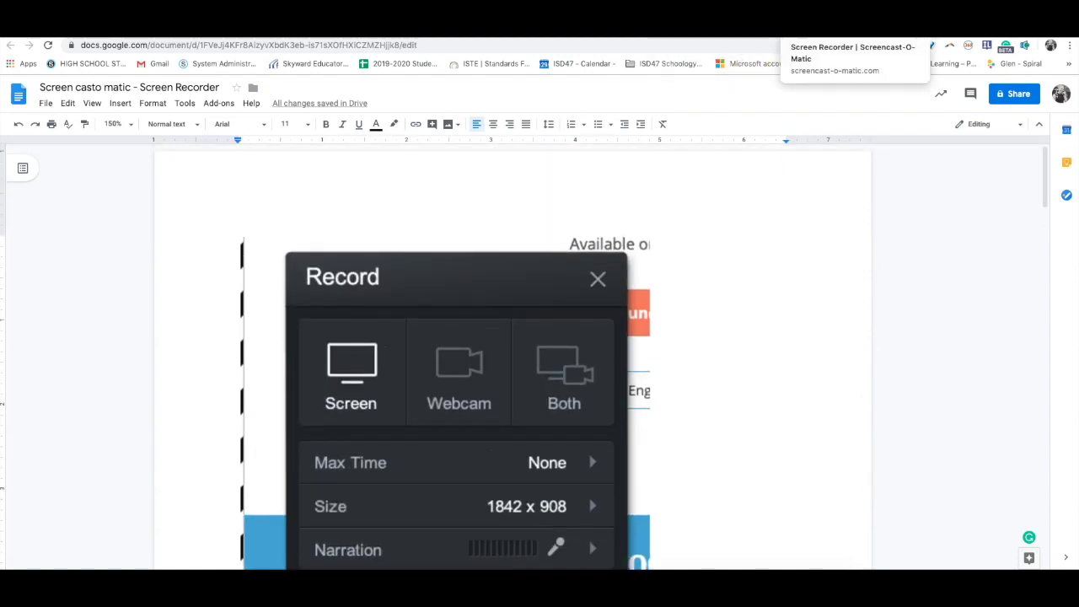
click(834, 32)
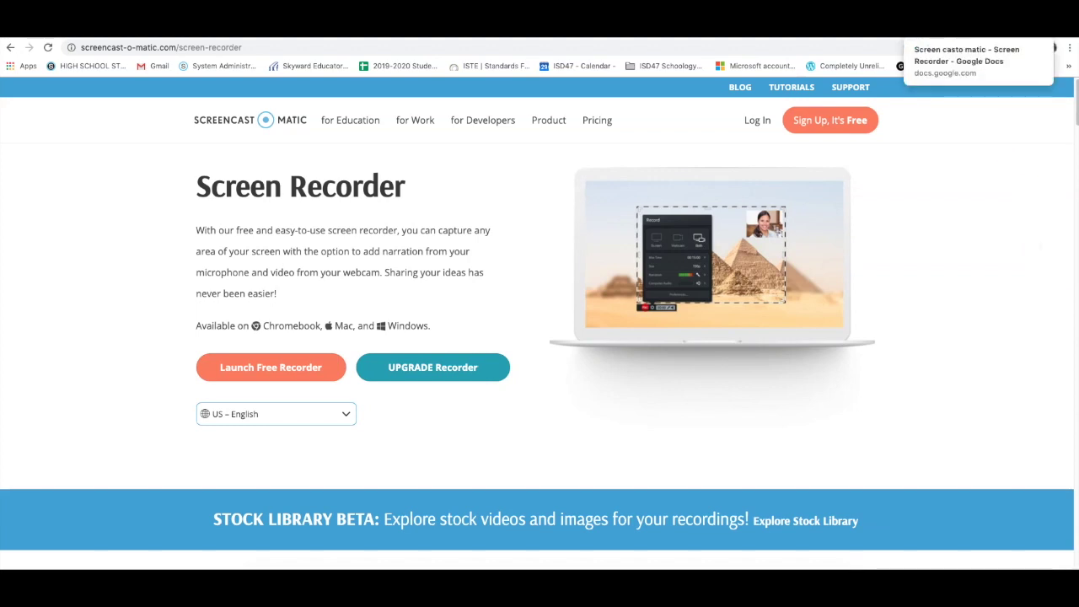
click(951, 39)
Scroll through the Record panel screenshot showing Screen, Webcam and Both modes, Max Time None, Size 1842 x 908
scroll(731, 393, down, 2)
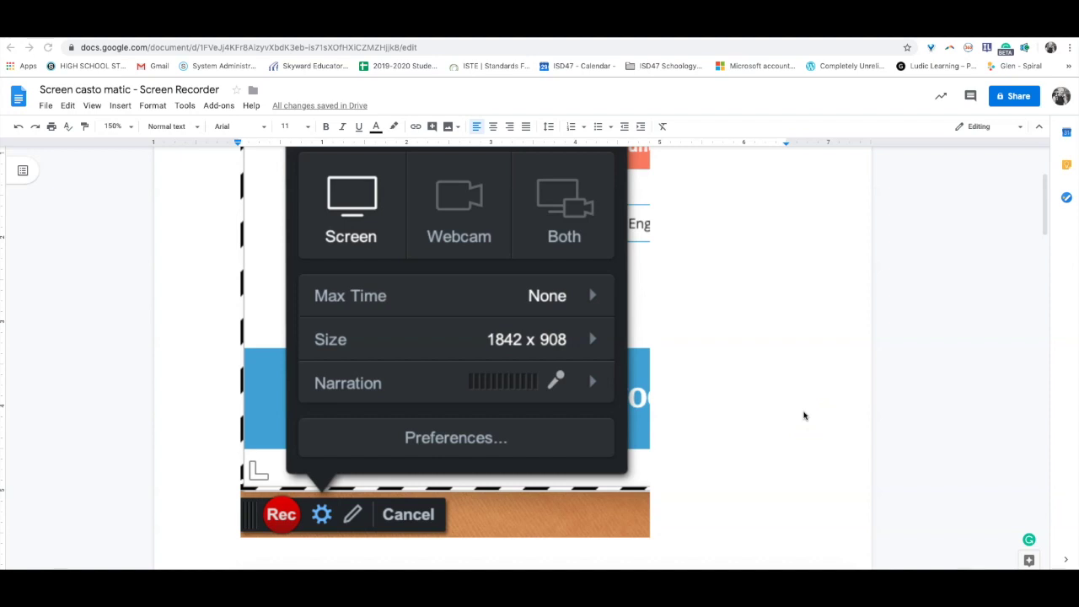
scroll(570, 390, up, 2)
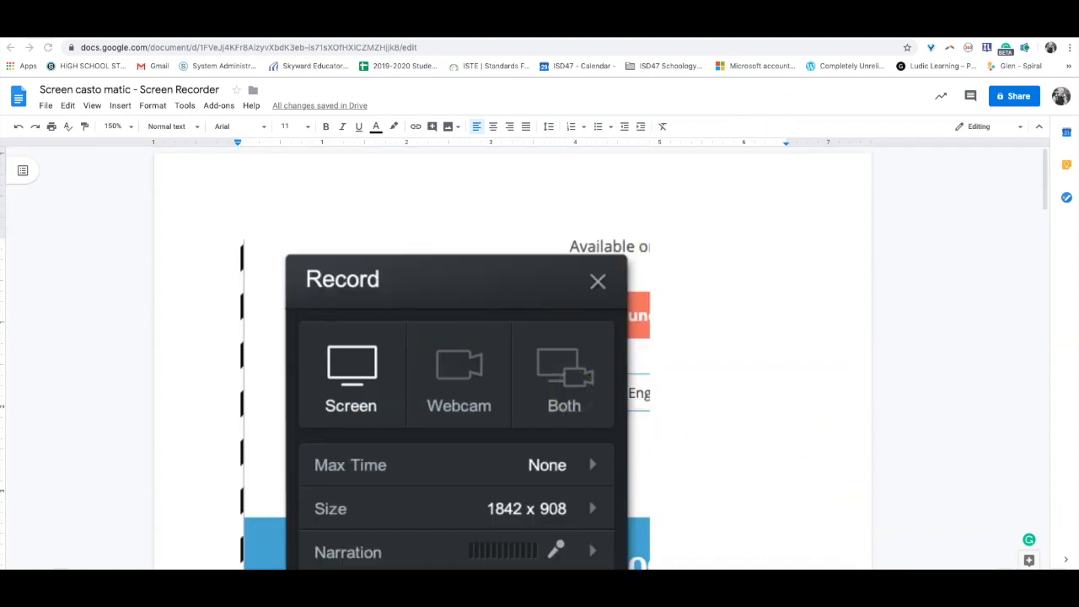
key(ctrl+Tab)
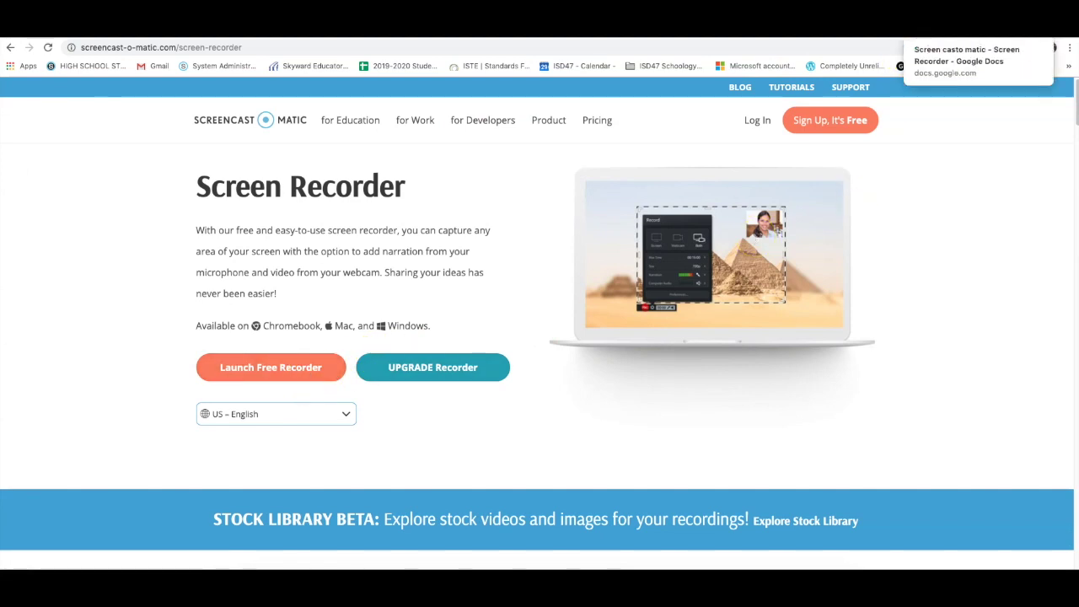
click(919, 34)
scroll(734, 380, down, 3)
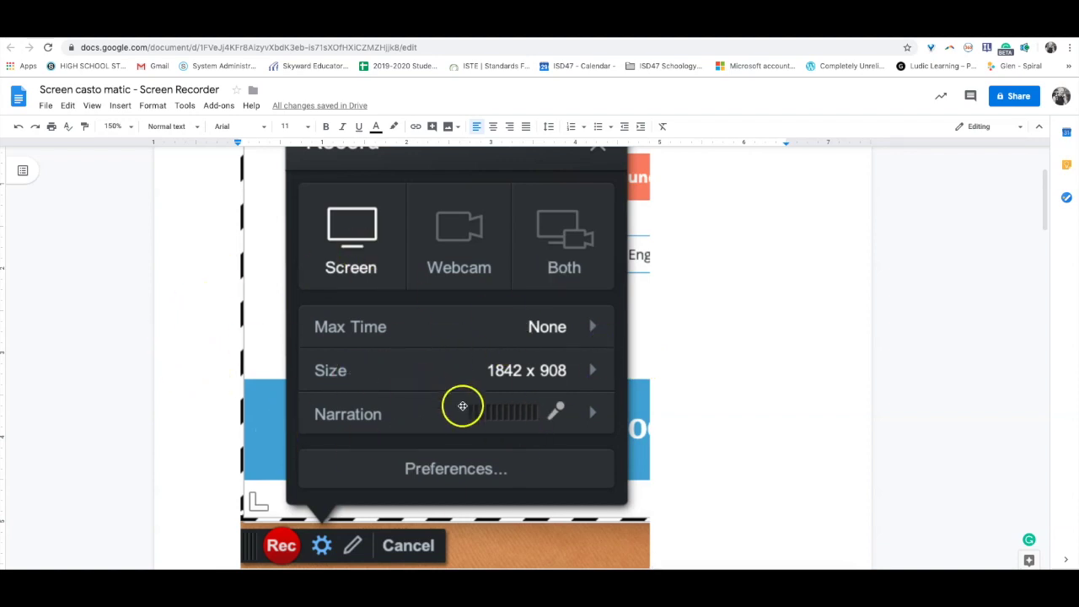
scroll(471, 445, up, 1)
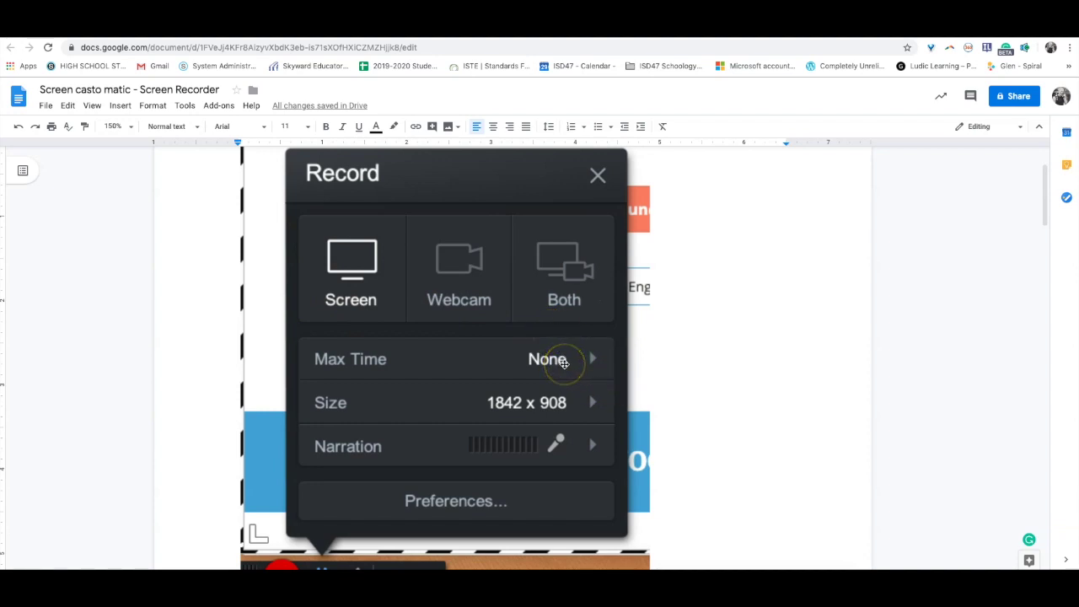
scroll(564, 363, down, 1)
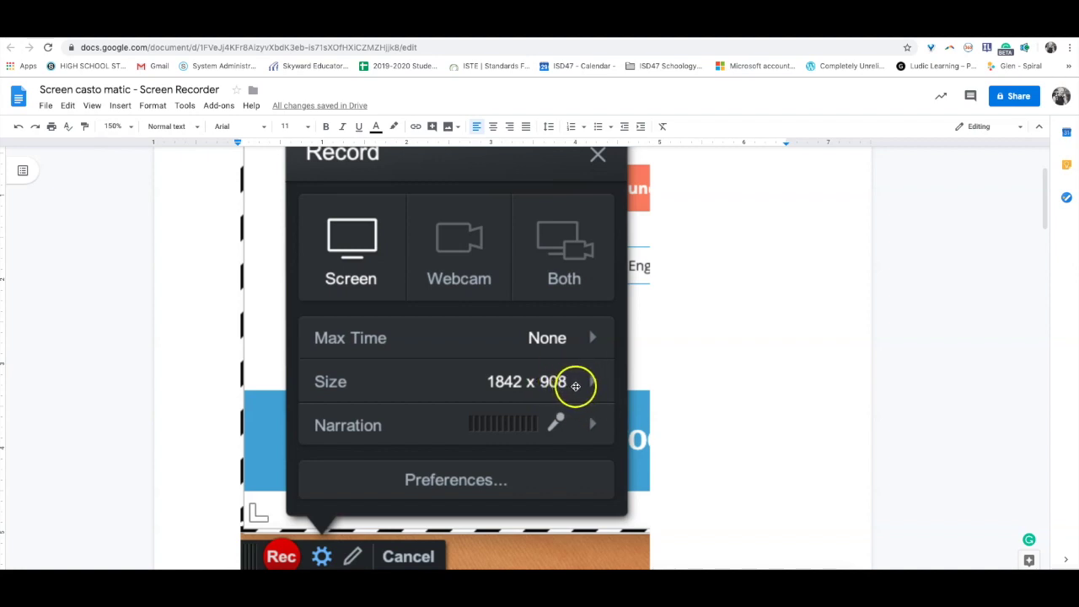
scroll(580, 396, down, 2)
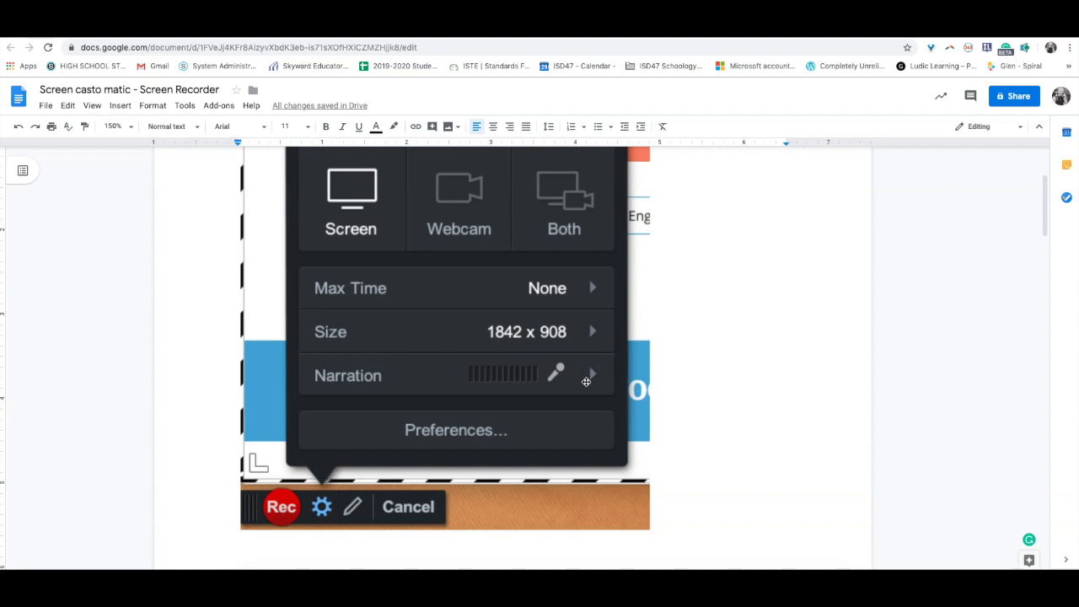
click(586, 381)
click(596, 382)
scroll(607, 417, down, 1)
scroll(549, 391, down, 5)
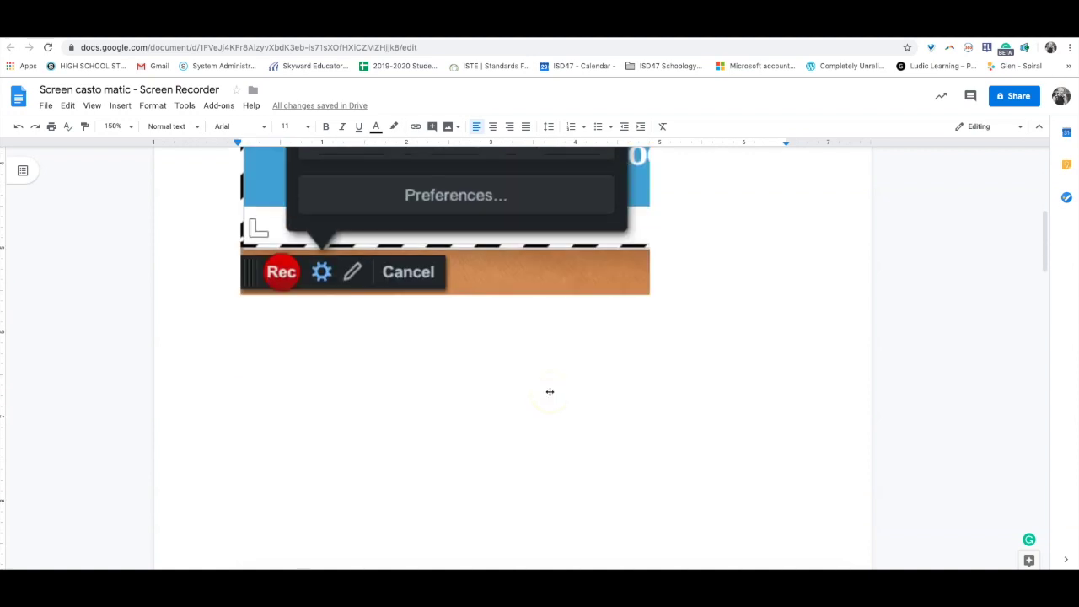
scroll(550, 391, down, 5)
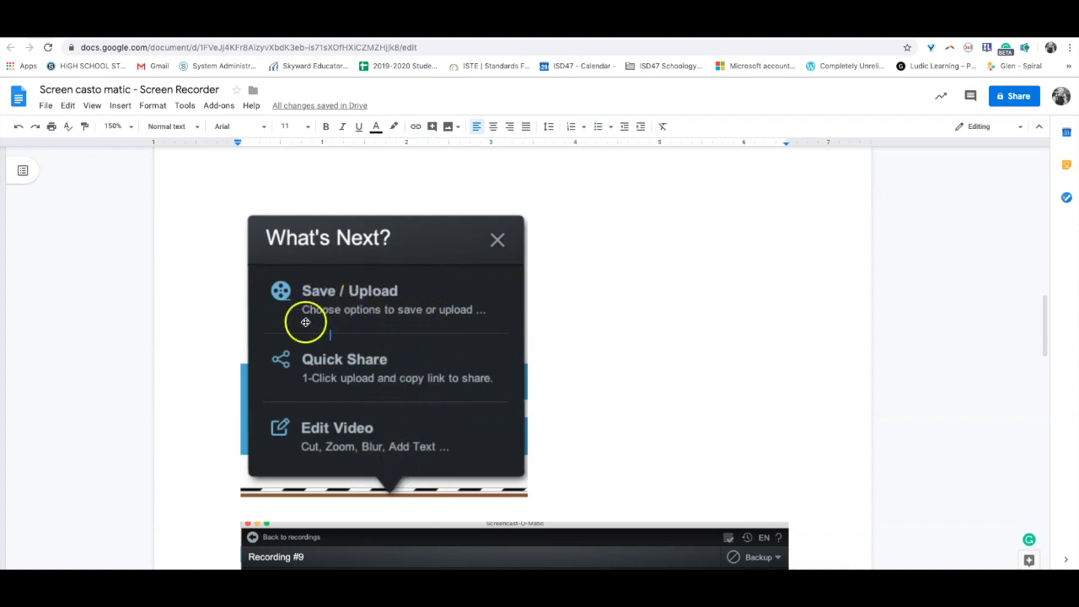
scroll(617, 376, down, 3)
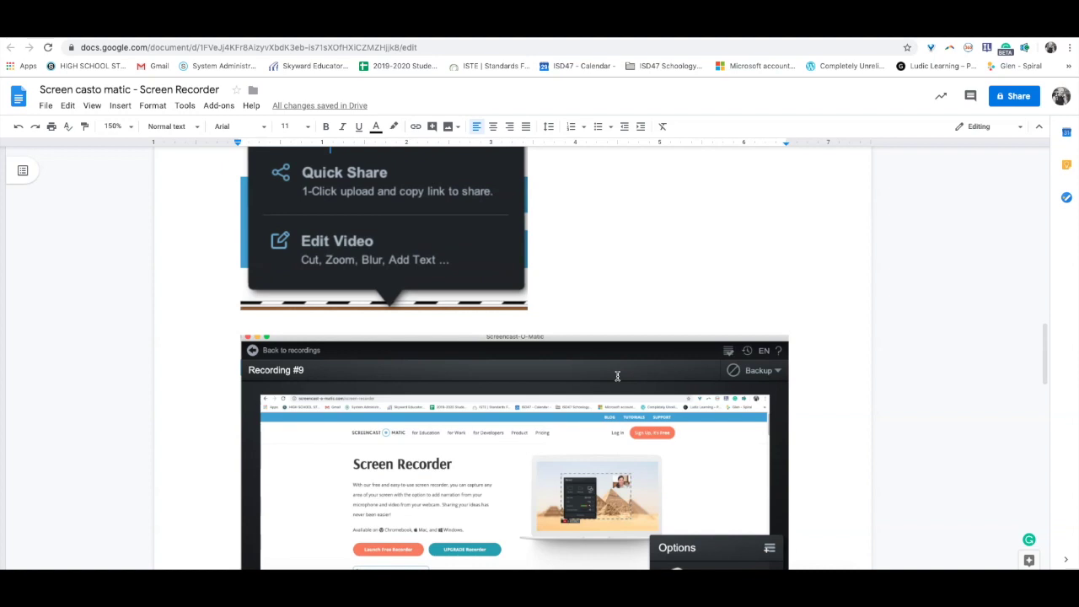
scroll(618, 376, down, 2)
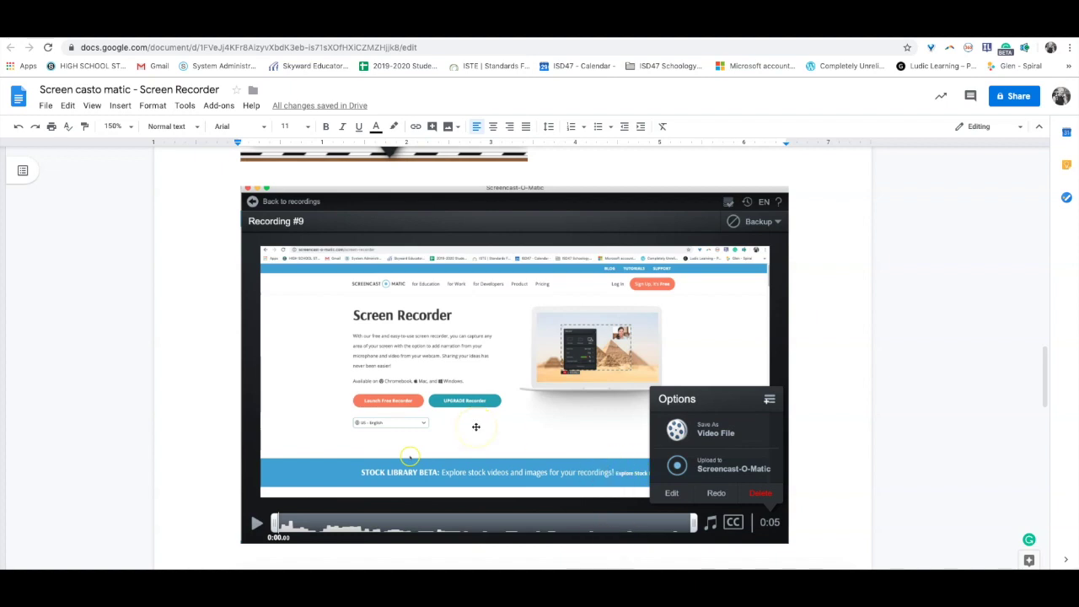
scroll(475, 427, down, 1)
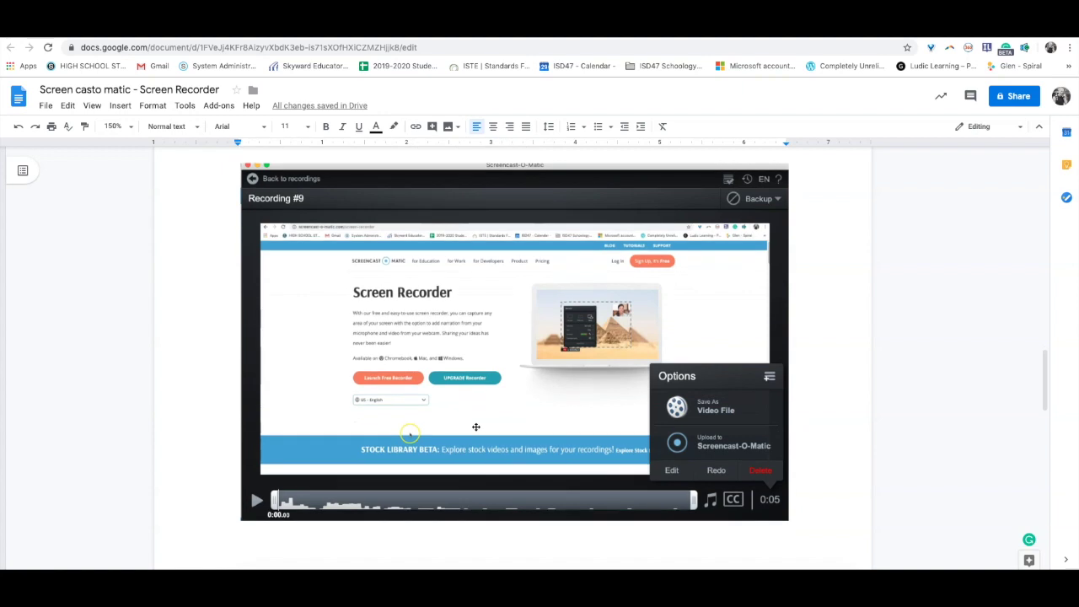
scroll(597, 437, down, 1)
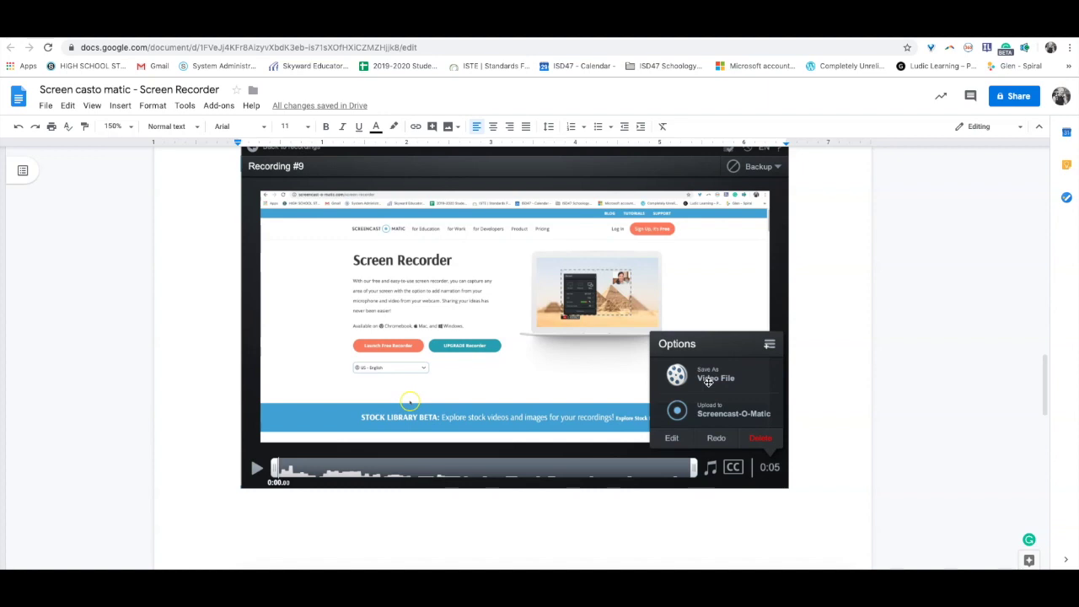
scroll(709, 381, down, 1)
scroll(708, 384, down, 1)
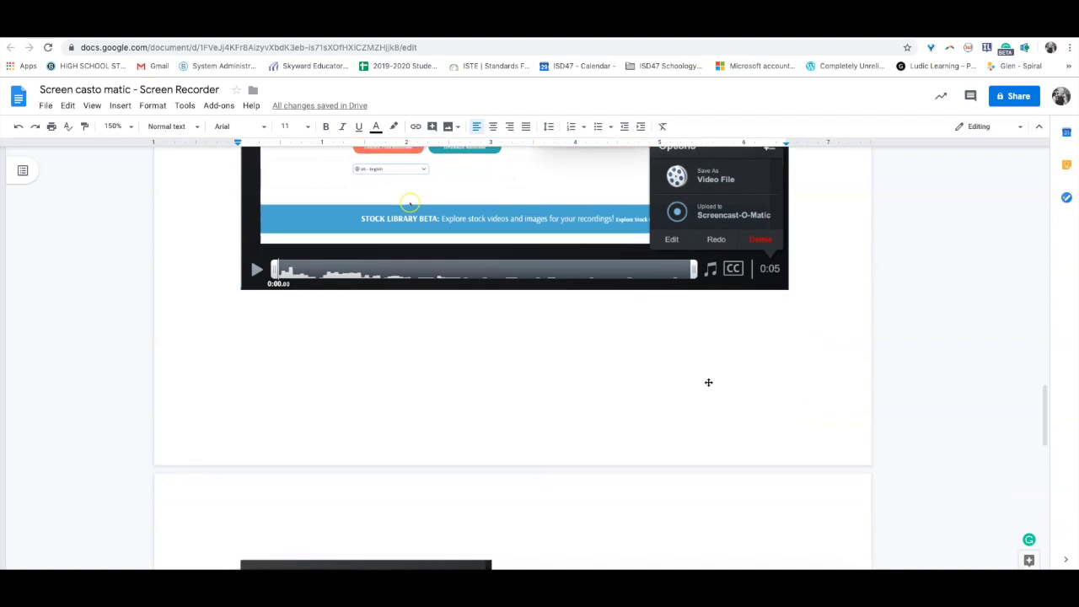
scroll(708, 382, down, 1)
scroll(708, 382, down, 5)
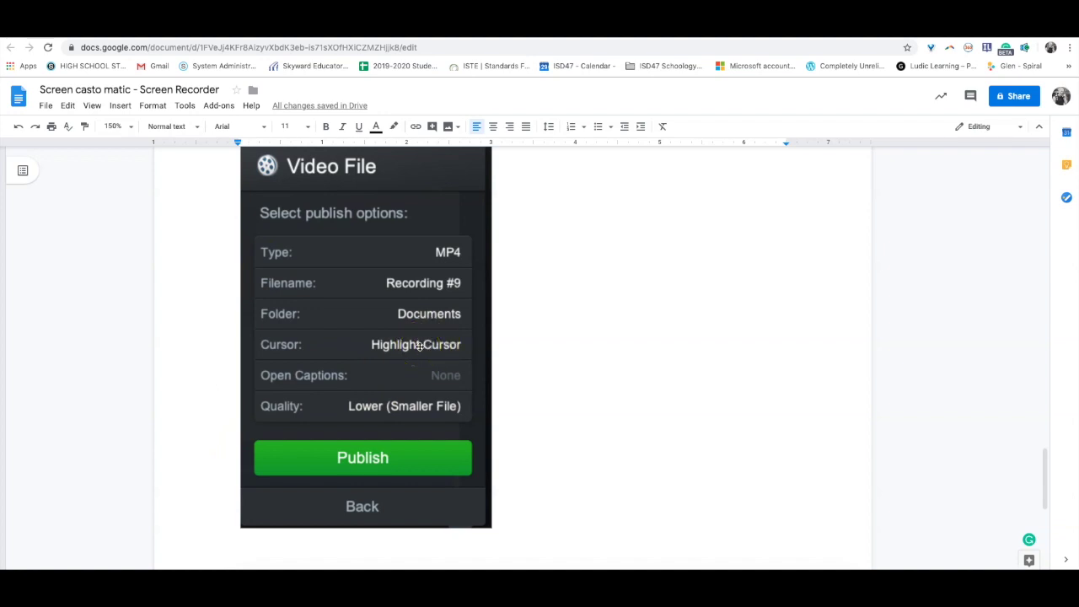
click(419, 346)
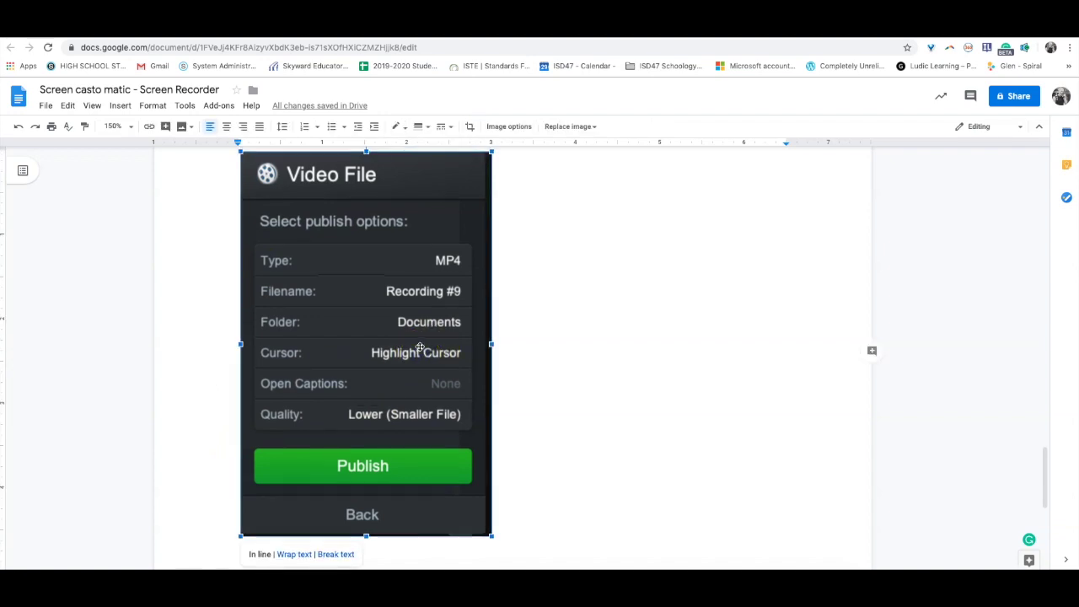
click(533, 346)
scroll(532, 346, down, 2)
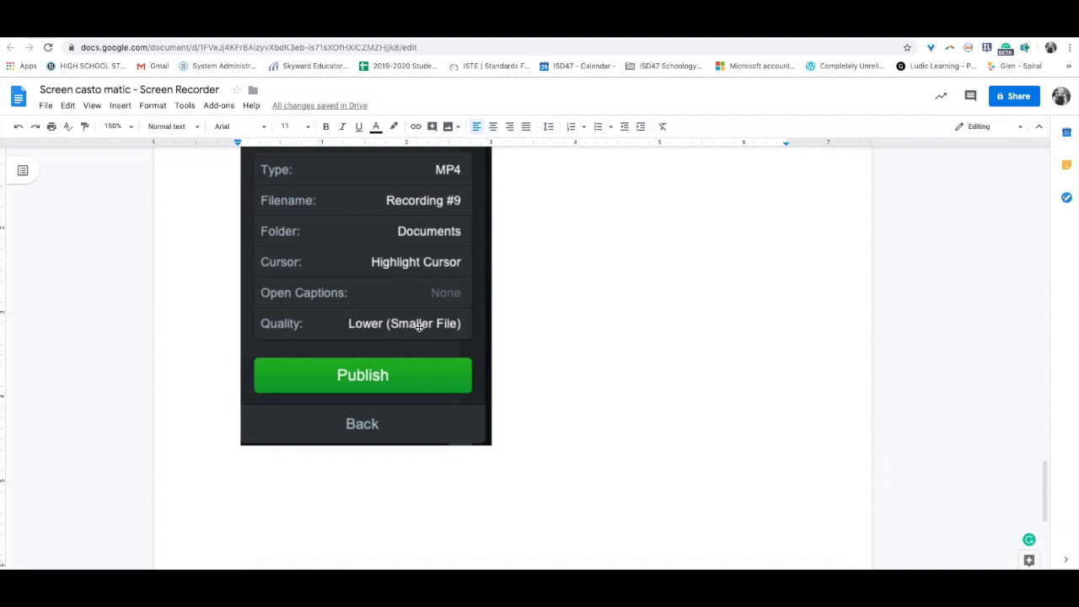
click(418, 326)
scroll(561, 410, down, 1)
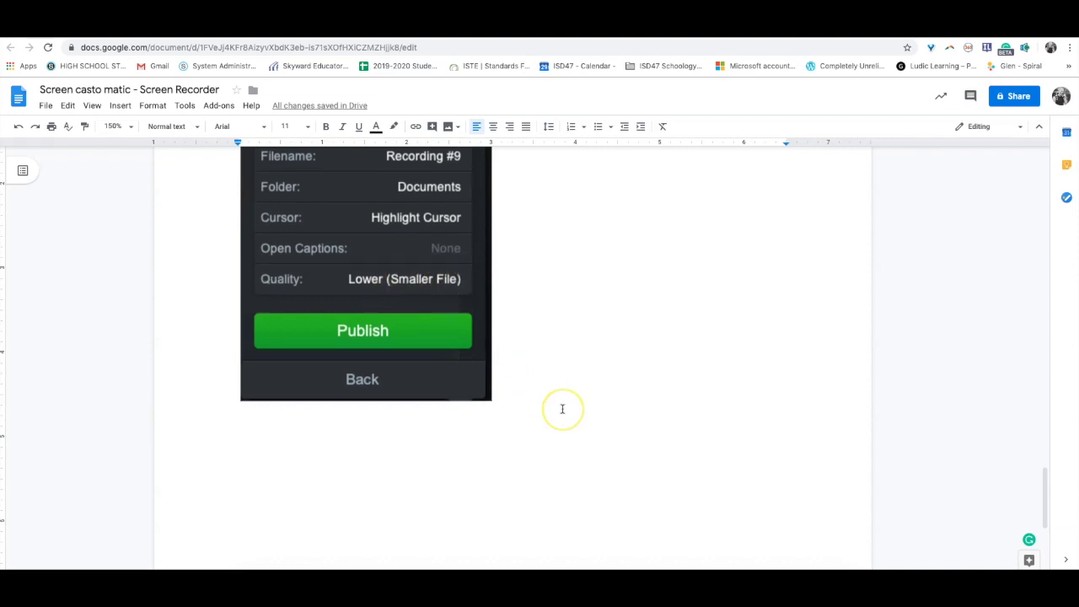
scroll(639, 448, down, 4)
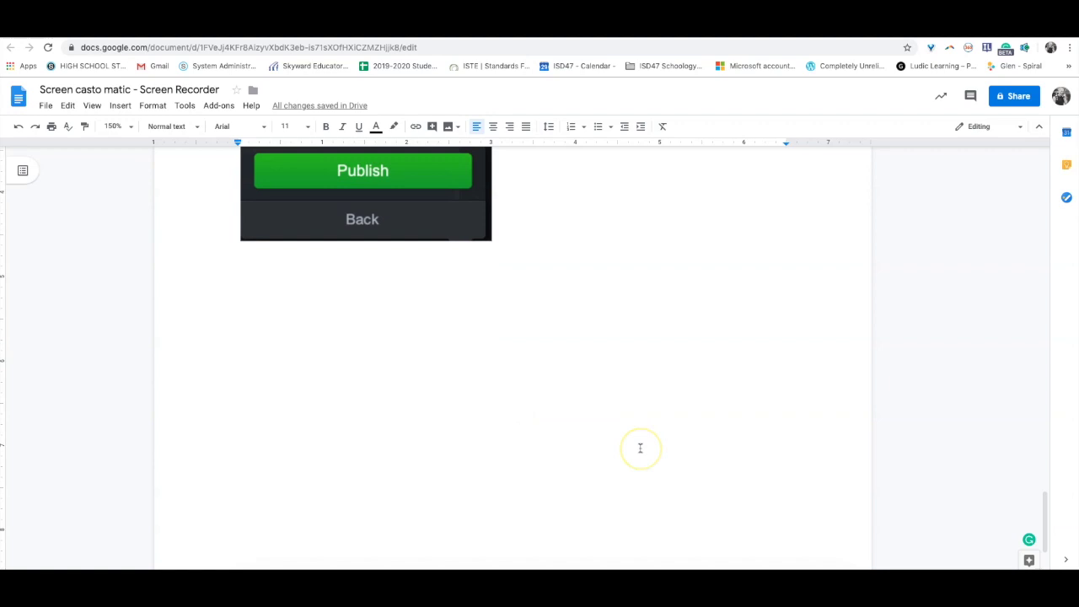
scroll(640, 447, up, 12)
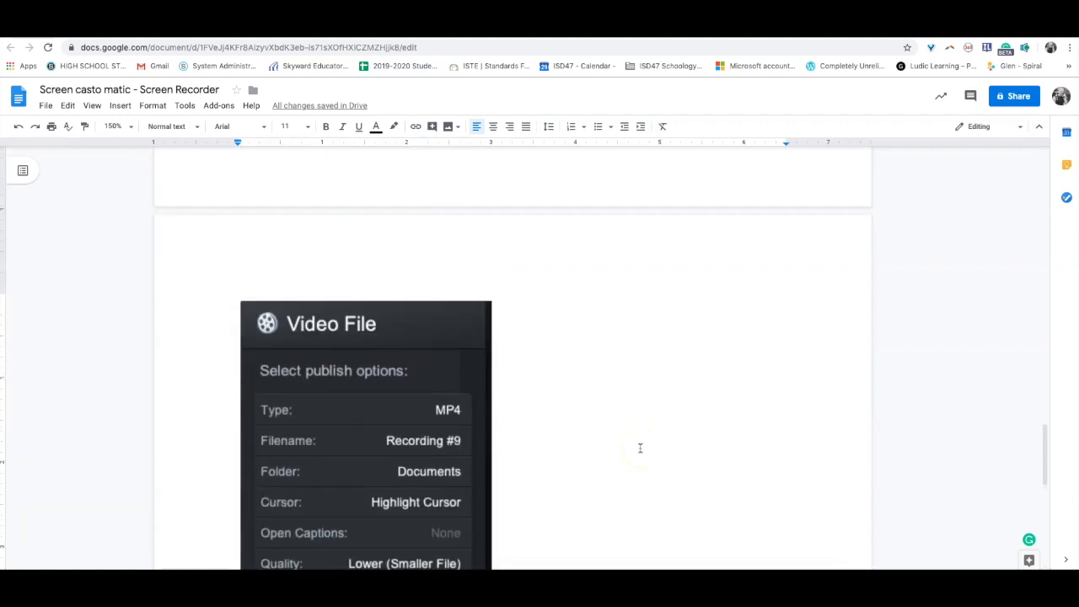
scroll(640, 448, up, 10)
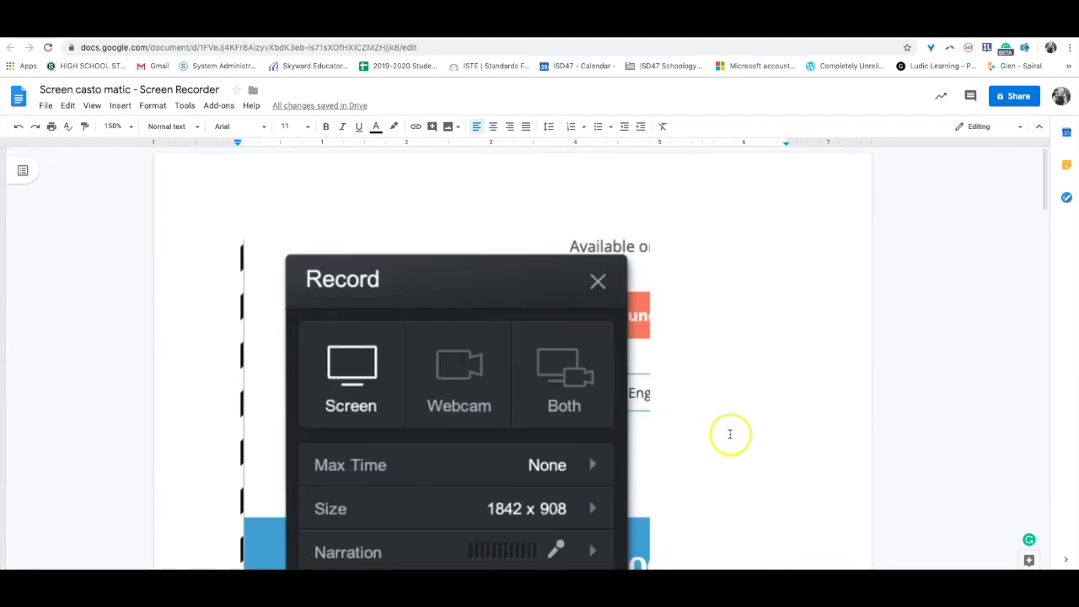